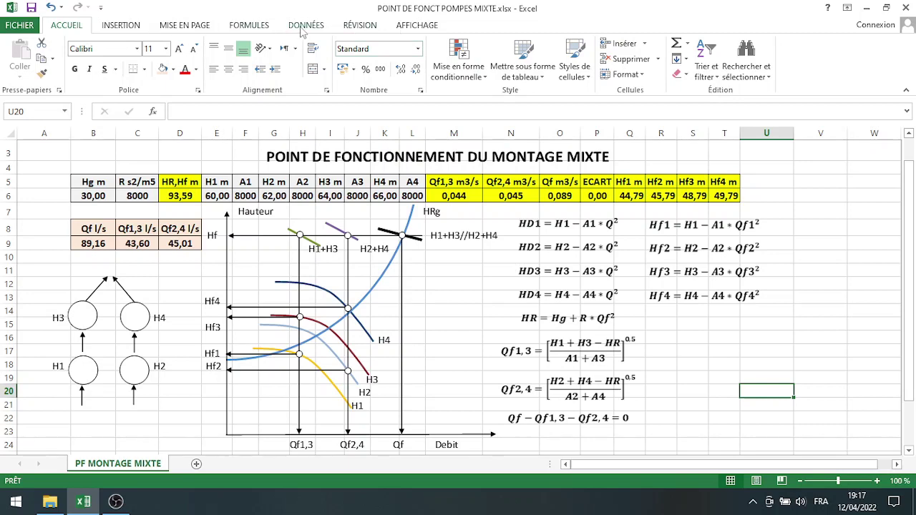
pyautogui.click(305, 26)
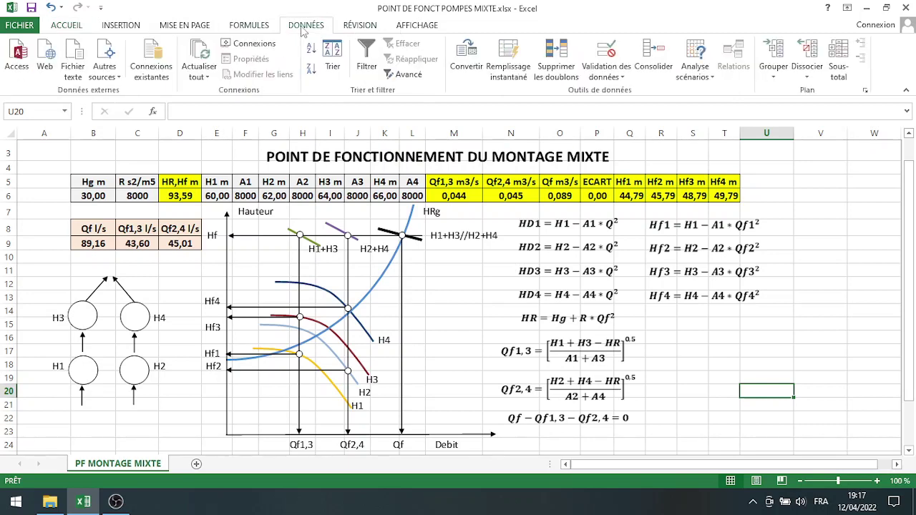
pyautogui.click(692, 78)
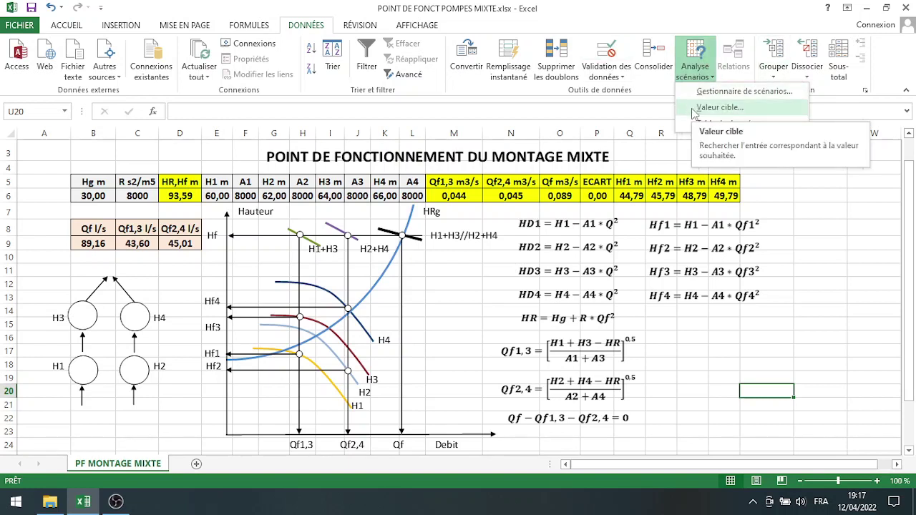
pyautogui.click(693, 109)
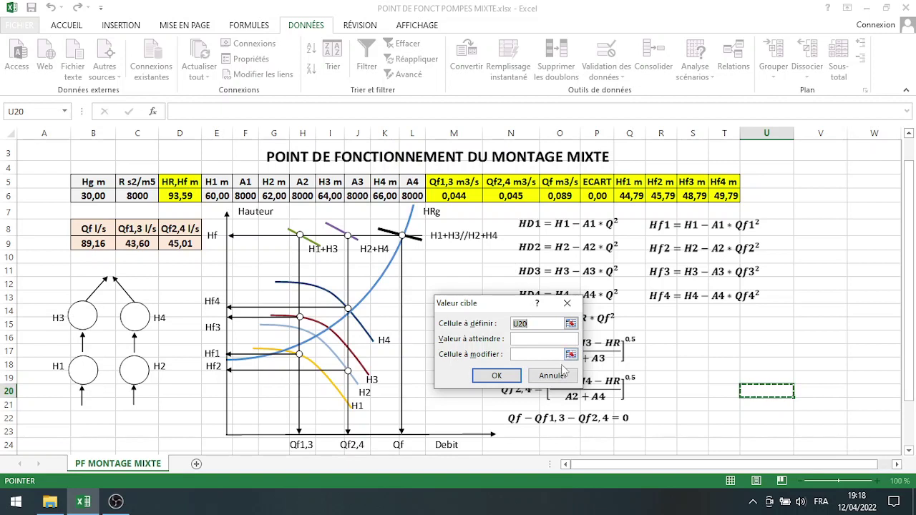
pyautogui.click(569, 304)
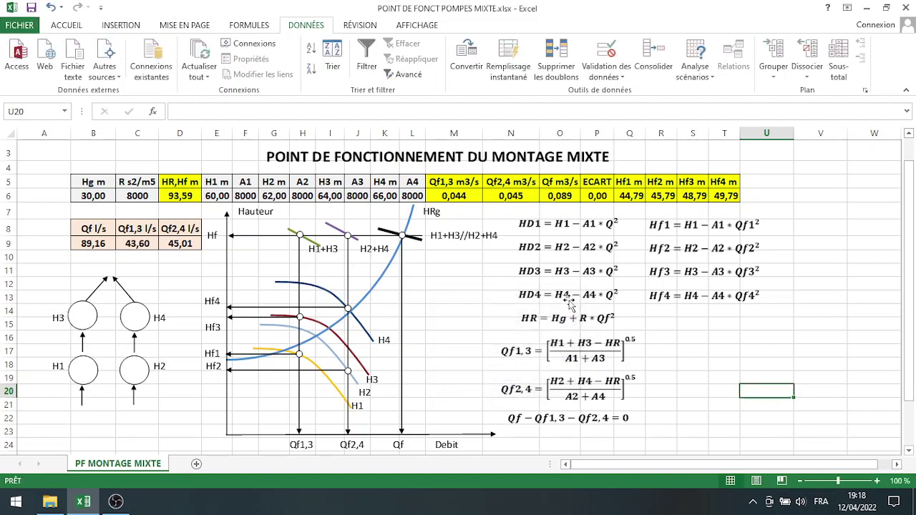
# Set the system curve inputs in row 6 to Hg 35 m and R 8500 s2/m5.
pyautogui.click(104, 195)
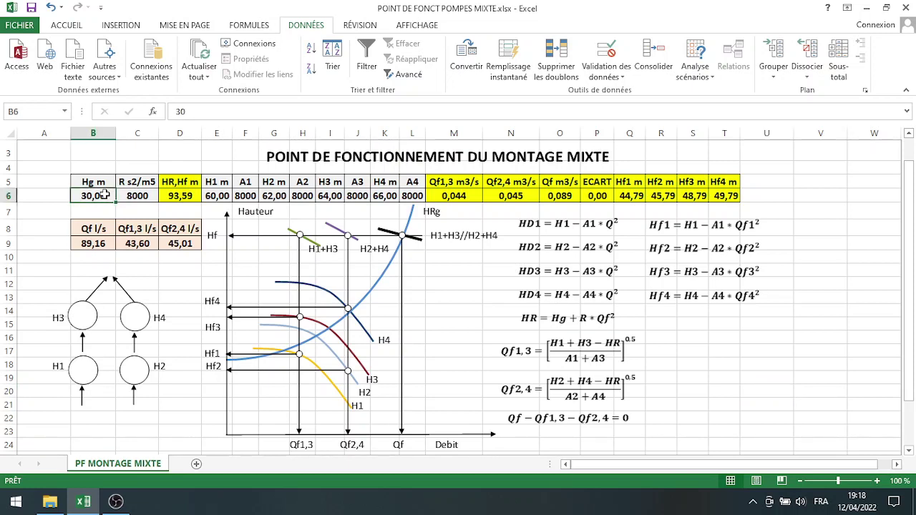
pyautogui.write('35')
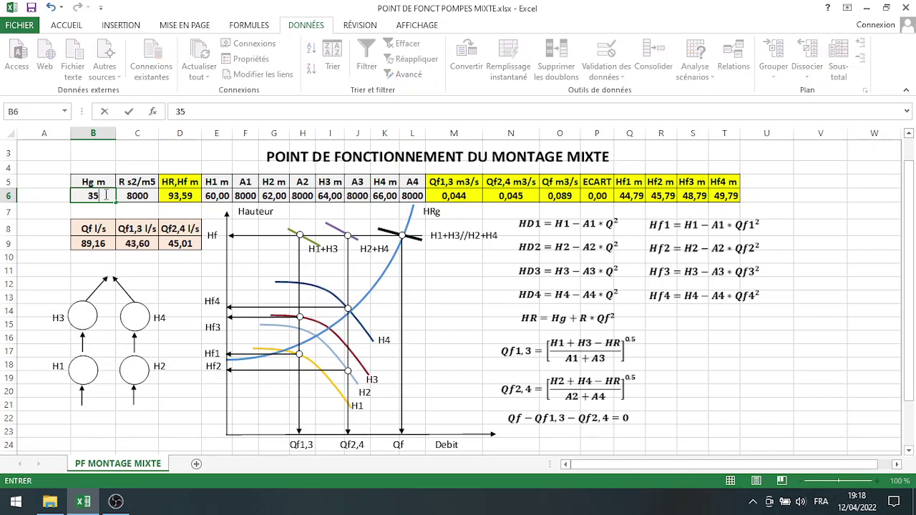
pyautogui.click(146, 199)
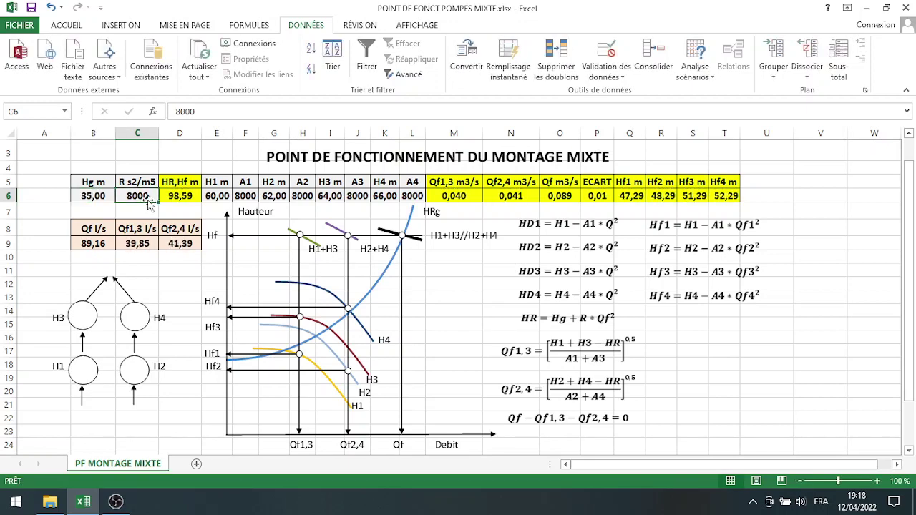
pyautogui.write('8500')
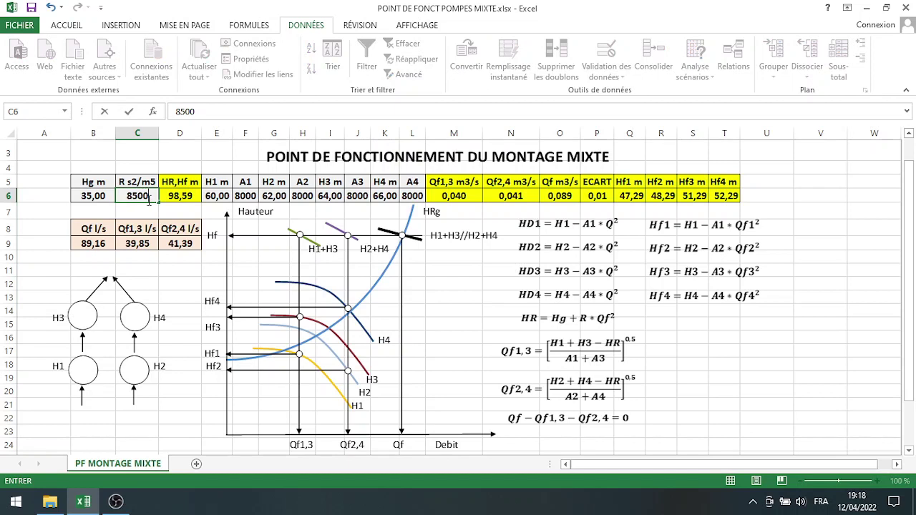
# Set the first pump's parameters in row 6 to H1 61 m and A1 8200.
pyautogui.click(217, 195)
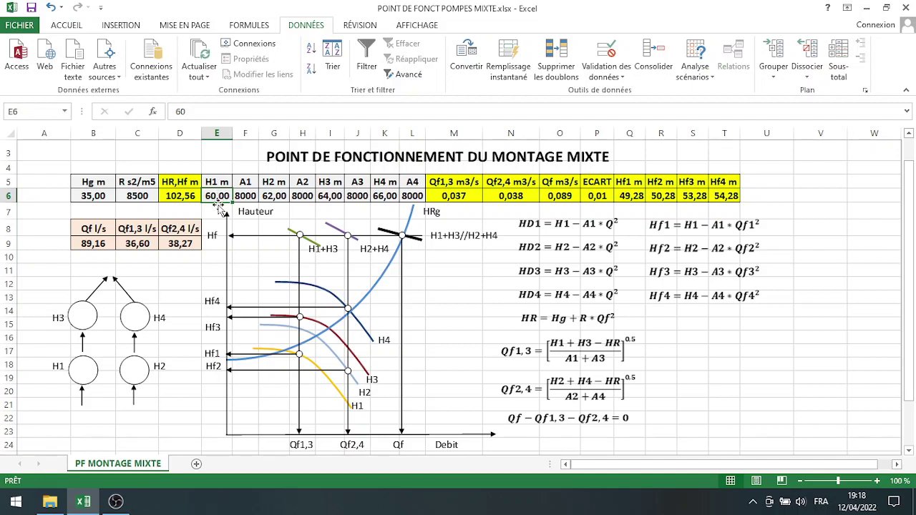
pyautogui.write('61')
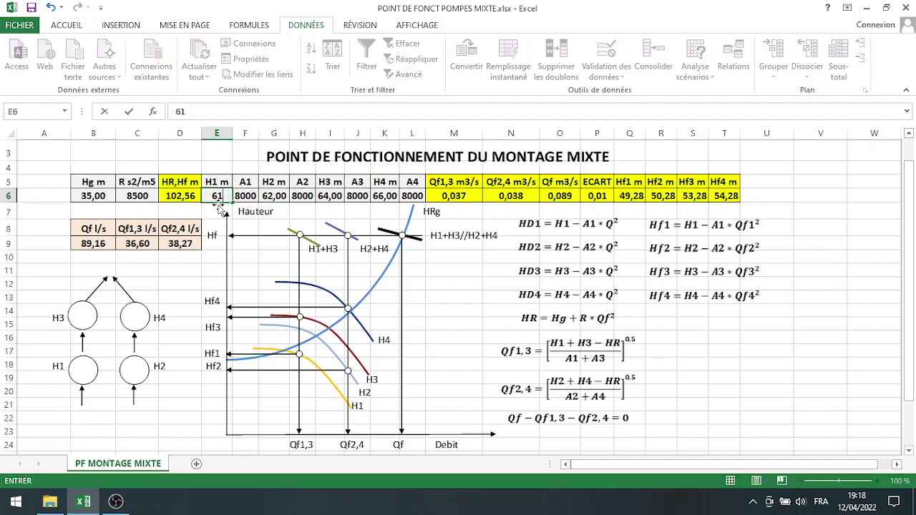
pyautogui.click(245, 195)
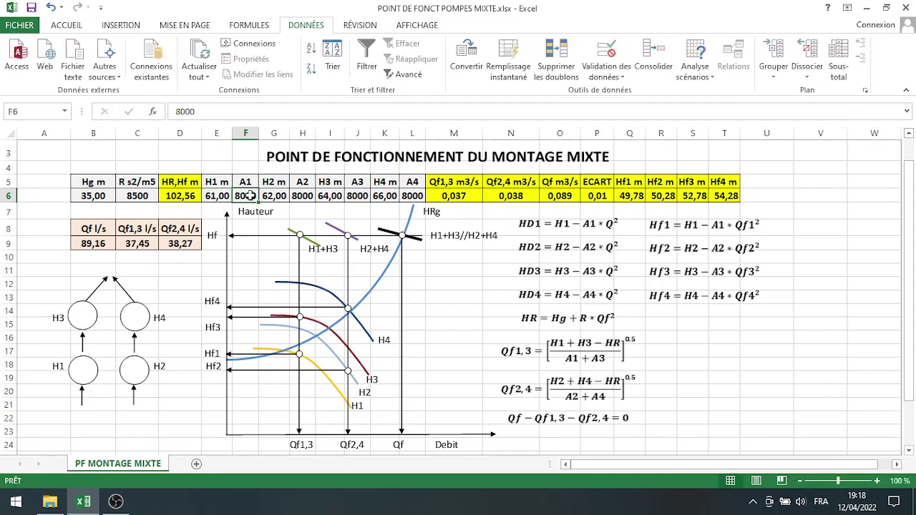
pyautogui.write('8200')
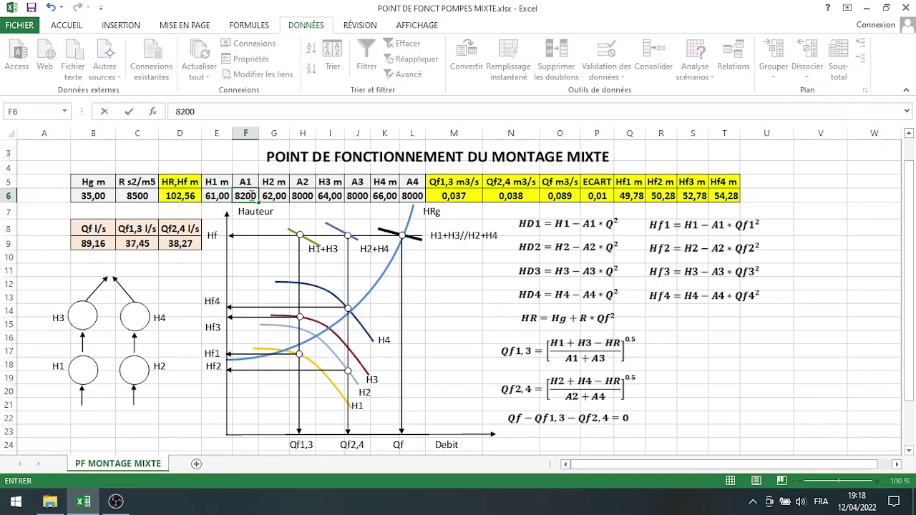
# Set the second pump's parameters in row 6 to H2 63 m and A2 8500.
pyautogui.click(275, 197)
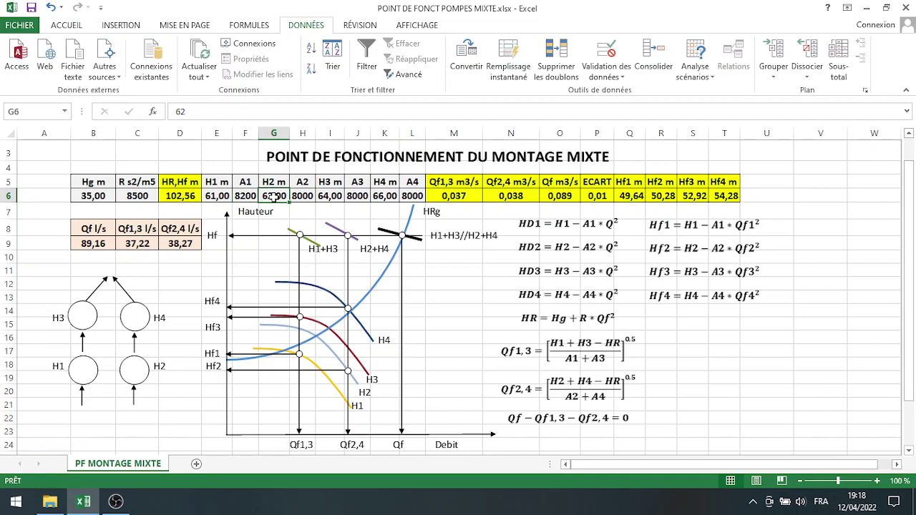
pyautogui.write('63')
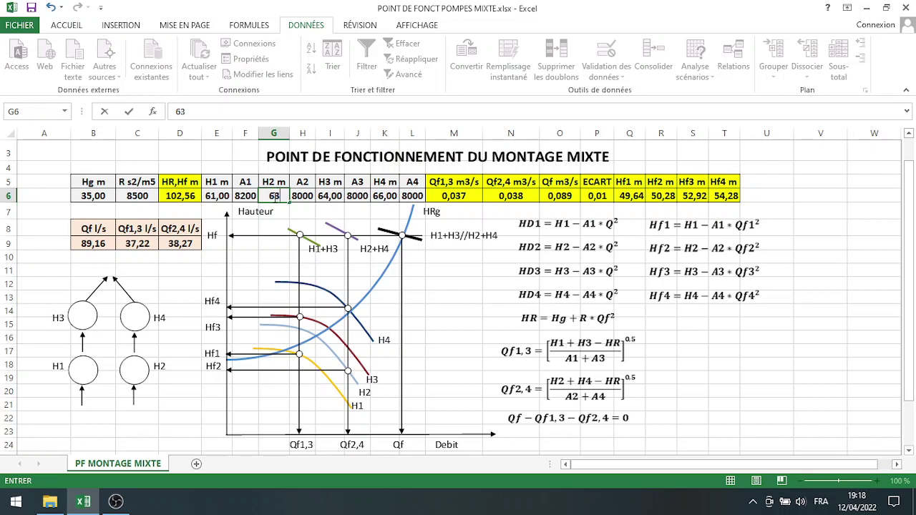
pyautogui.click(302, 196)
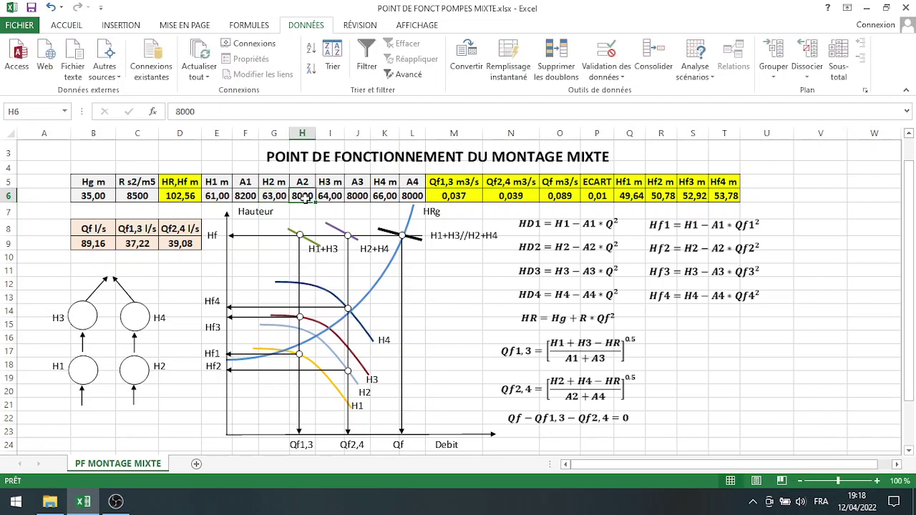
pyautogui.write('8500')
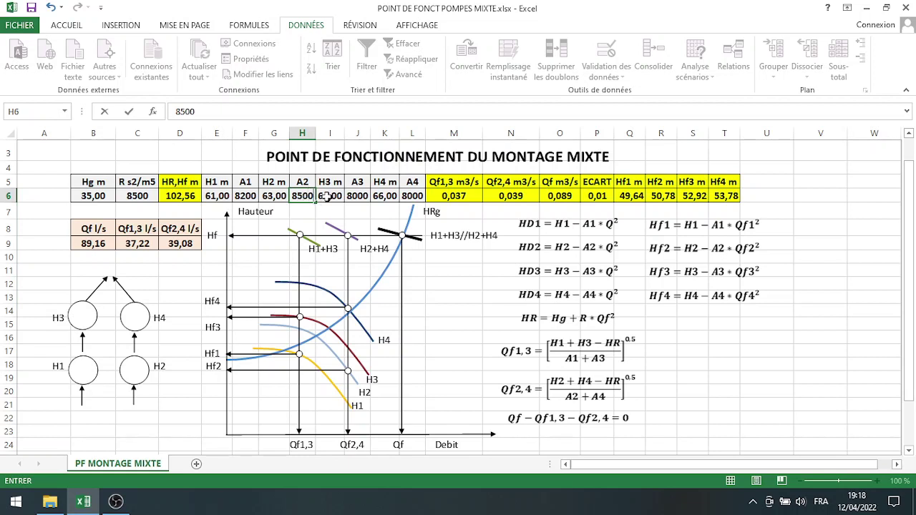
# Set the third pump's parameters in row 6 to H3 65 m and A3 9000.
pyautogui.click(327, 198)
pyautogui.write('65')
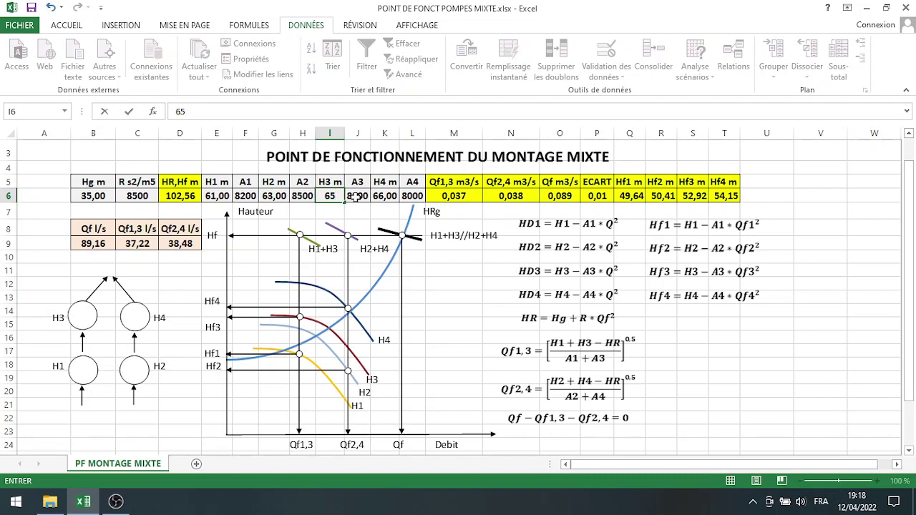
pyautogui.click(355, 198)
pyautogui.write('900')
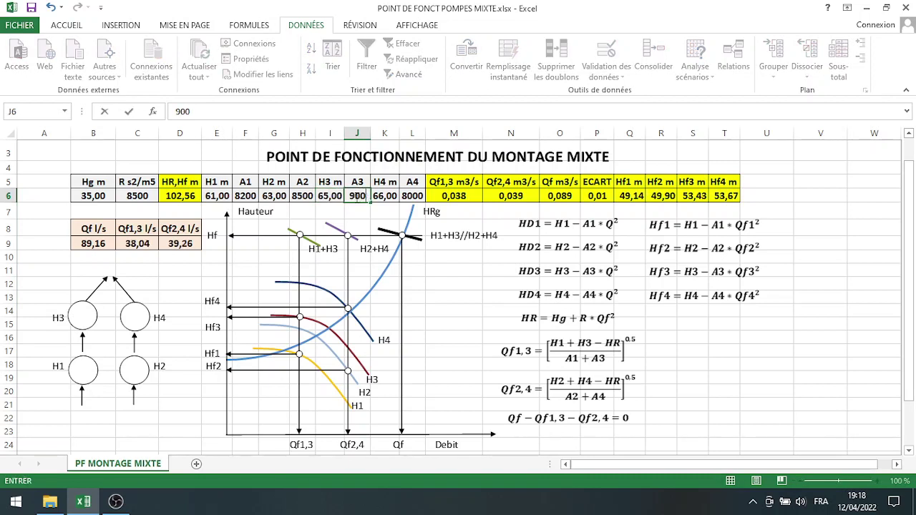
pyautogui.write('0')
pyautogui.click(389, 204)
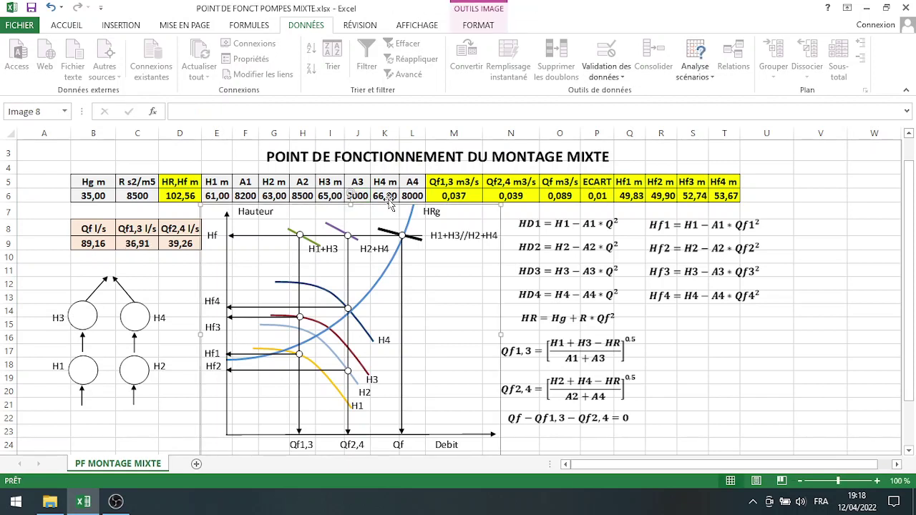
# Set the fourth pump's parameters in row 6 to H4 67 m and A4 9200.
pyautogui.click(385, 196)
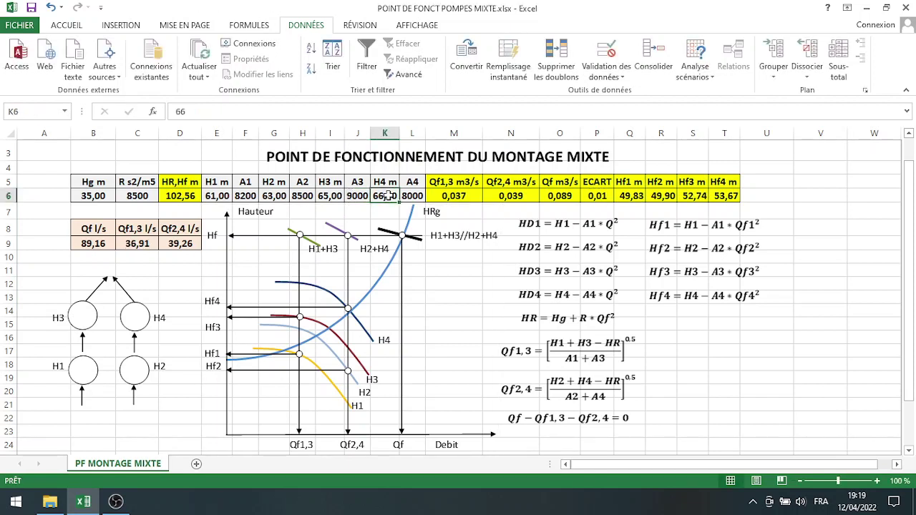
pyautogui.write('67')
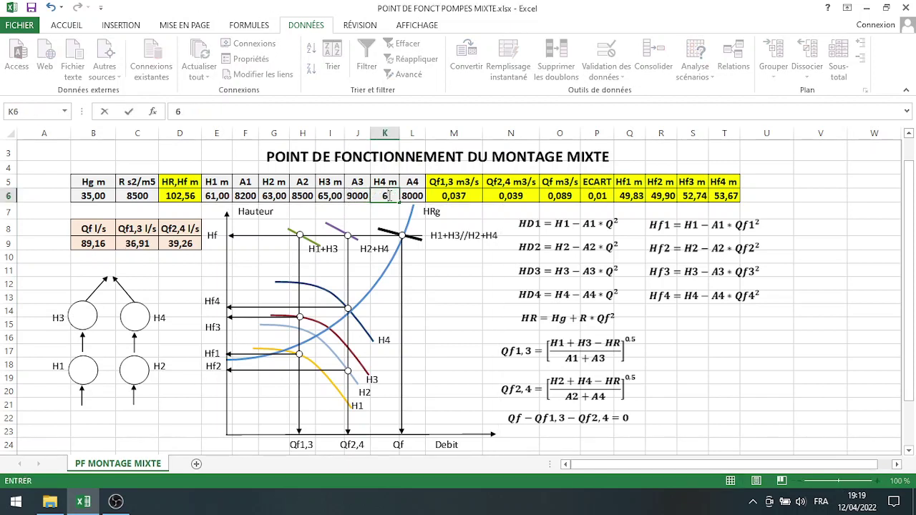
pyautogui.click(417, 196)
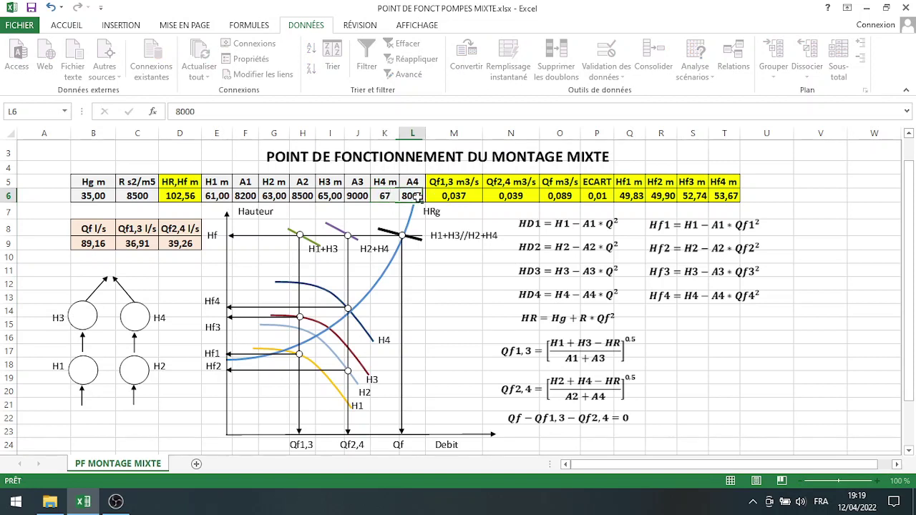
pyautogui.write('9200')
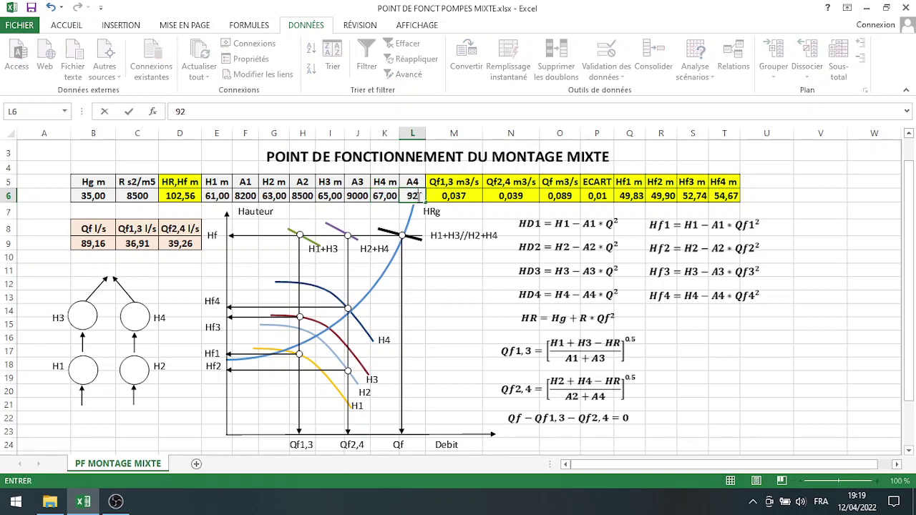
pyautogui.click(468, 196)
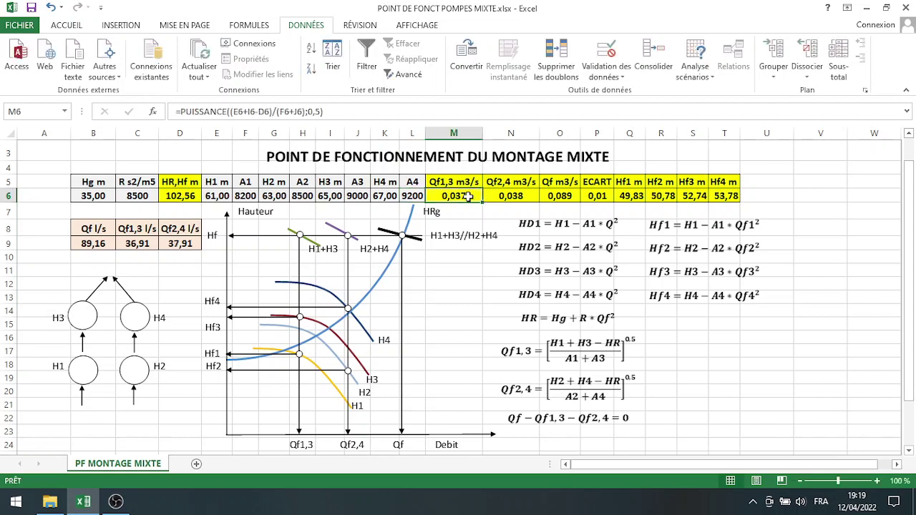
# Run Goal Seek to bring the ECART cell P6 to 0 by changing the total flow Qf in O6, and keep the solution.
pyautogui.click(602, 196)
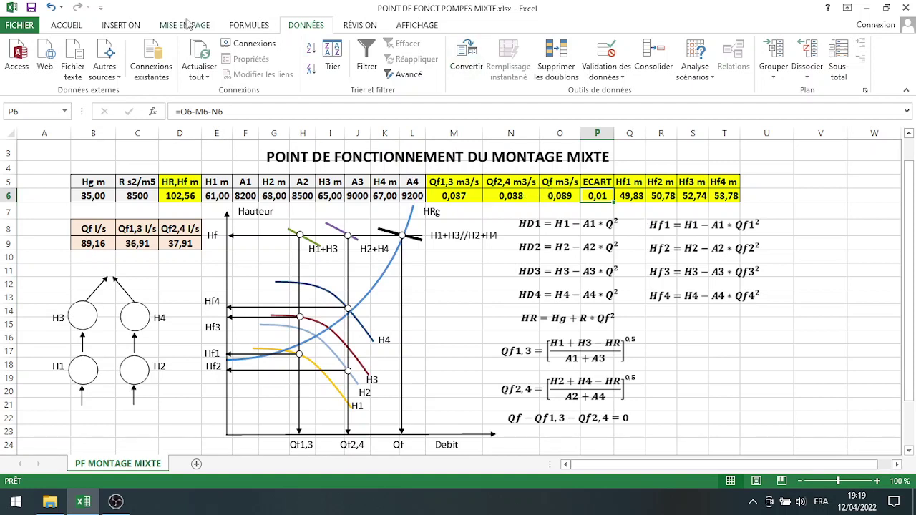
pyautogui.click(698, 70)
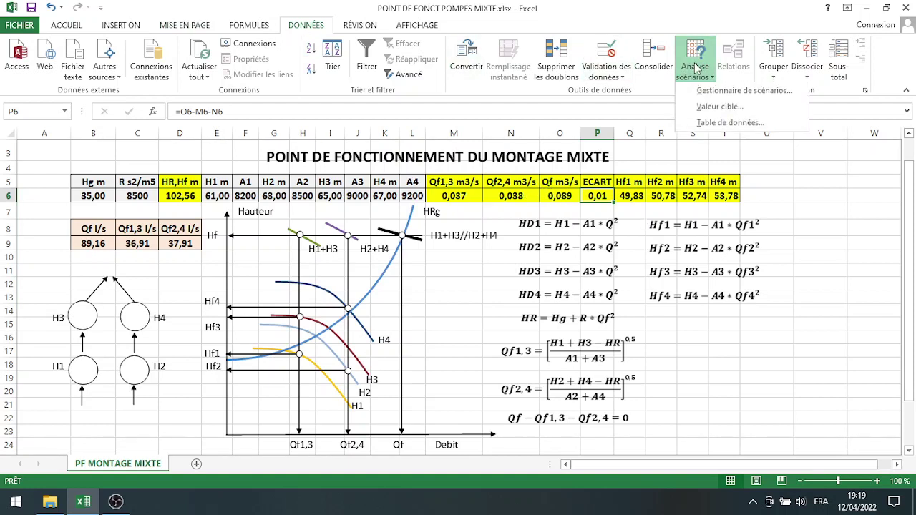
pyautogui.click(701, 106)
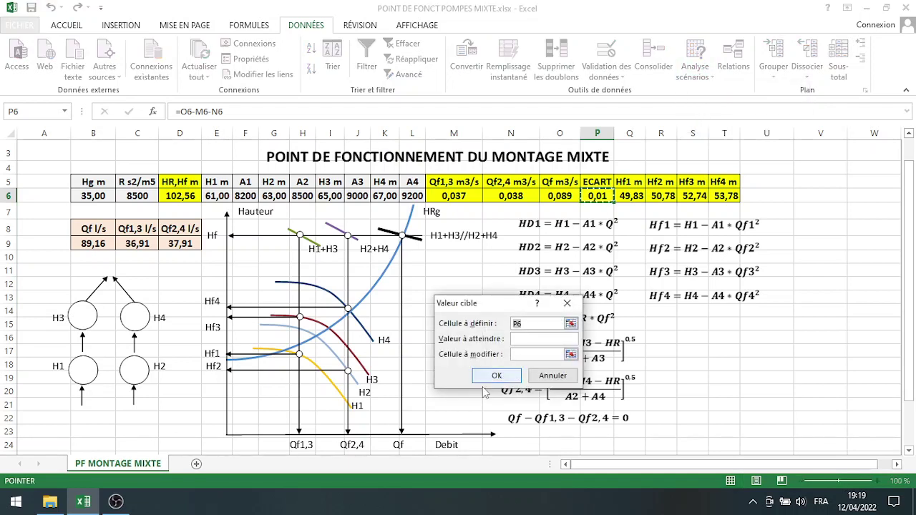
pyautogui.click(522, 339)
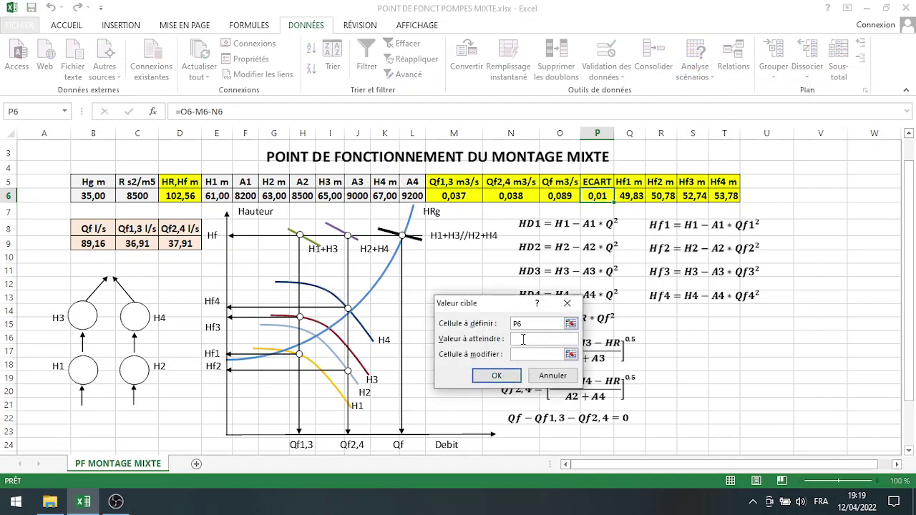
pyautogui.write('0')
pyautogui.click(519, 357)
pyautogui.click(565, 197)
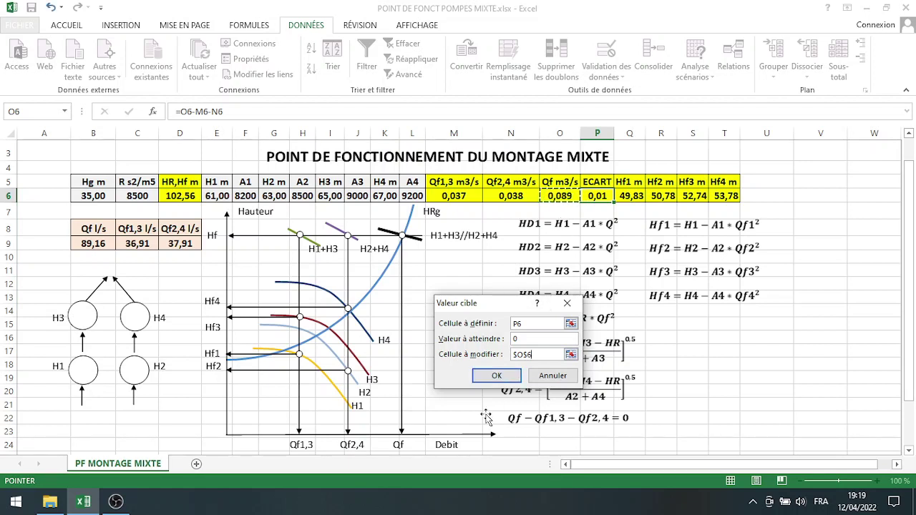
pyautogui.click(495, 376)
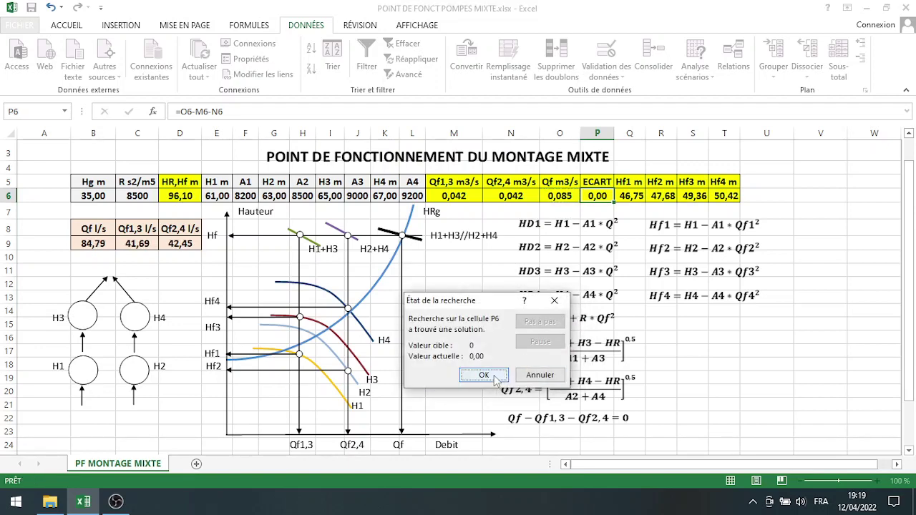
pyautogui.click(495, 378)
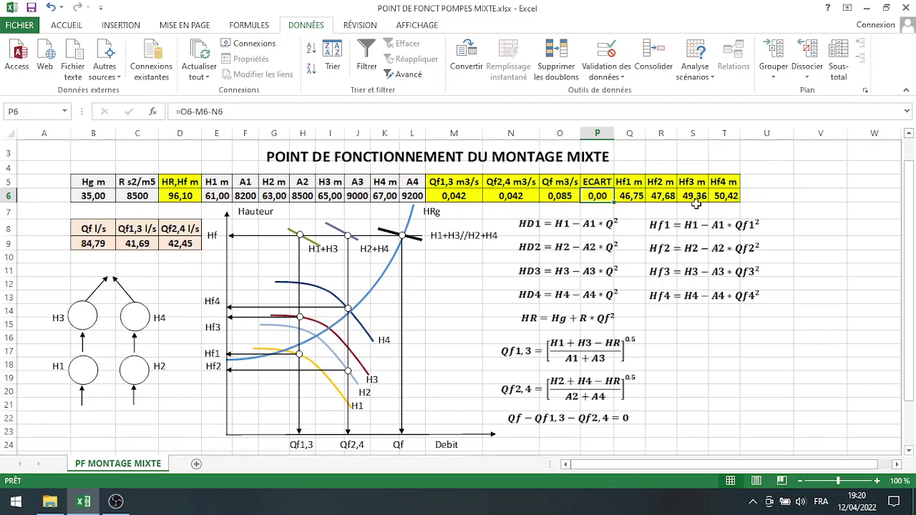
pyautogui.click(635, 198)
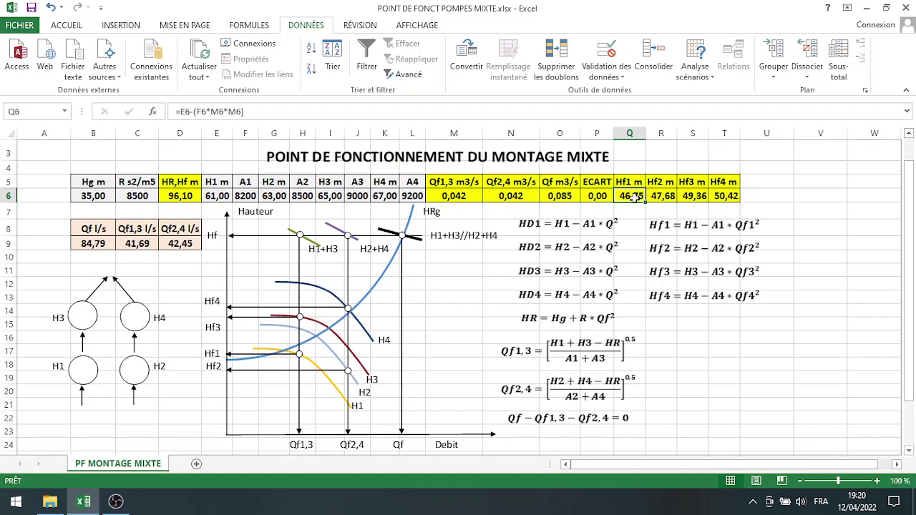